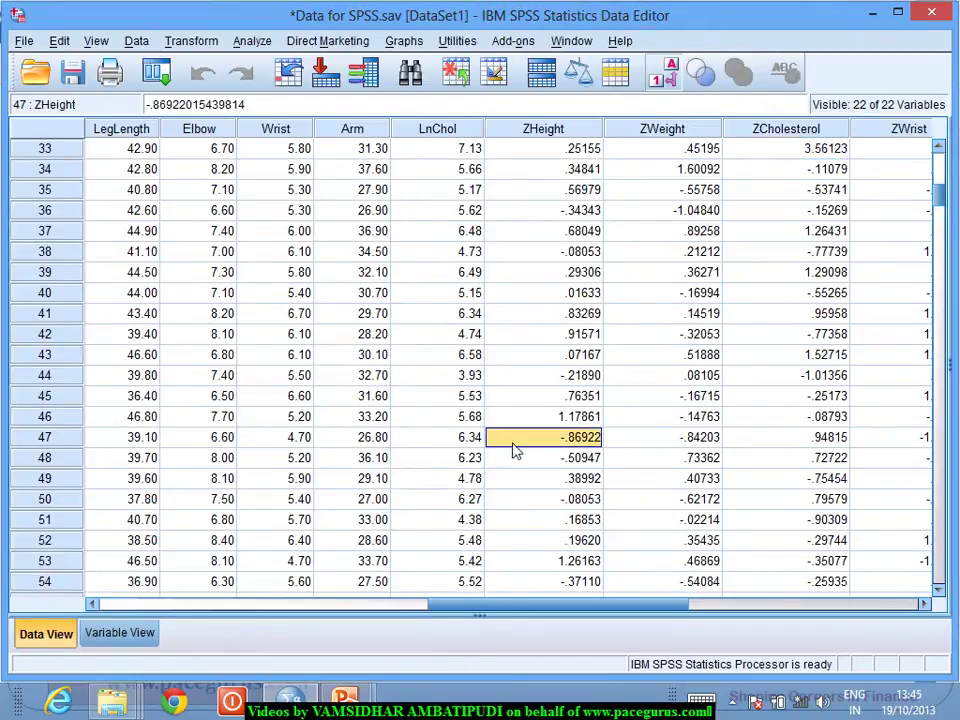
Step: Open the Analyze menu to see the analysis procedures for the data file
{"action": "left_click", "coordinate": [252, 41]}
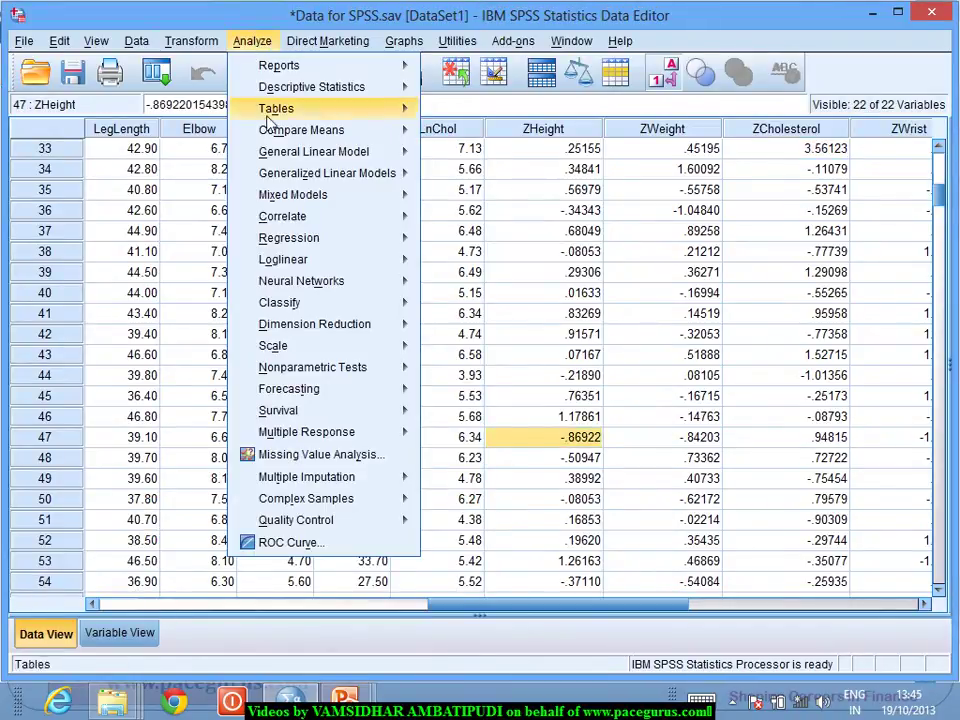
Step: Start Descriptive Statistics > Explore and add Height, Weight, Cholesterol and Wrist as dependent variables
{"action": "mouse_move", "coordinate": [394, 88]}
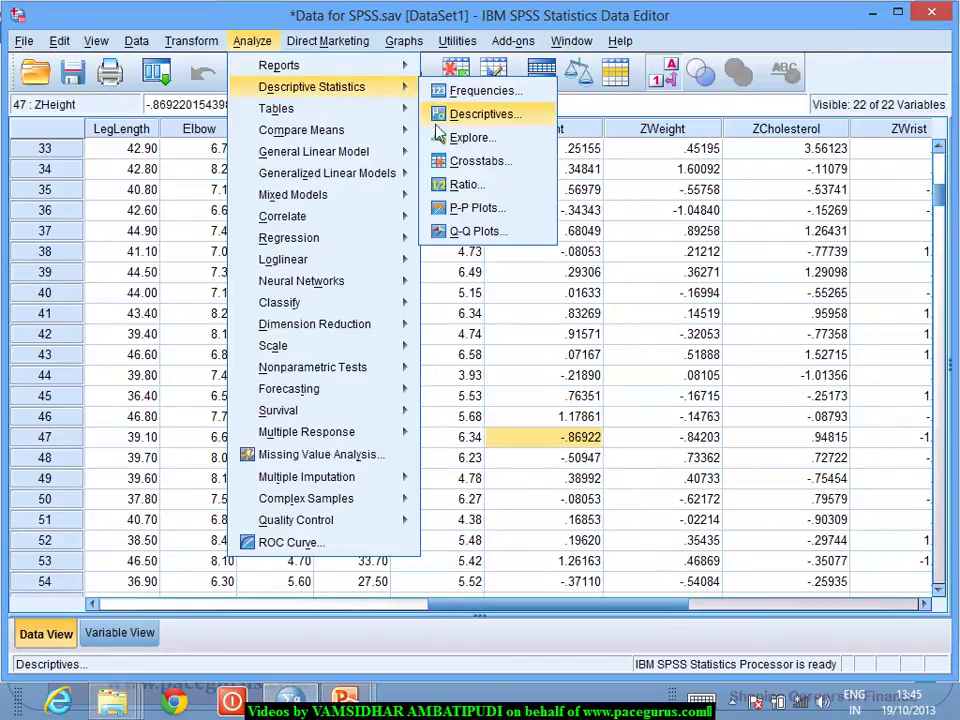
{"action": "left_click", "coordinate": [446, 146]}
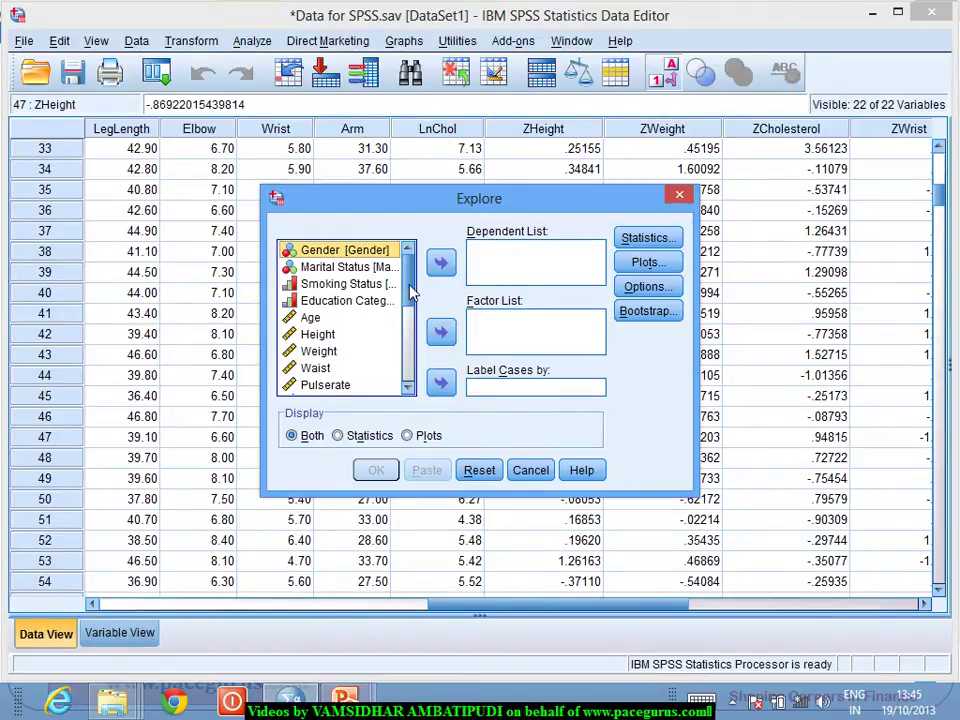
{"action": "scroll", "coordinate": [412, 290], "scroll_direction": "down", "scroll_amount": 1}
{"action": "left_click", "coordinate": [316, 322]}
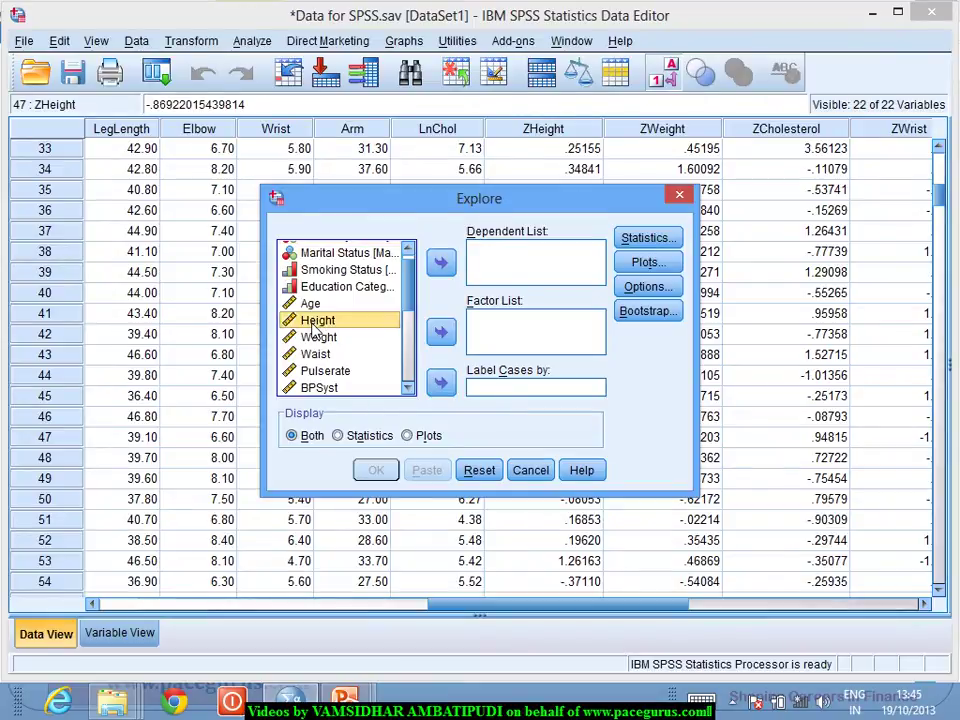
{"action": "left_click", "coordinate": [320, 337], "text": "ctrl"}
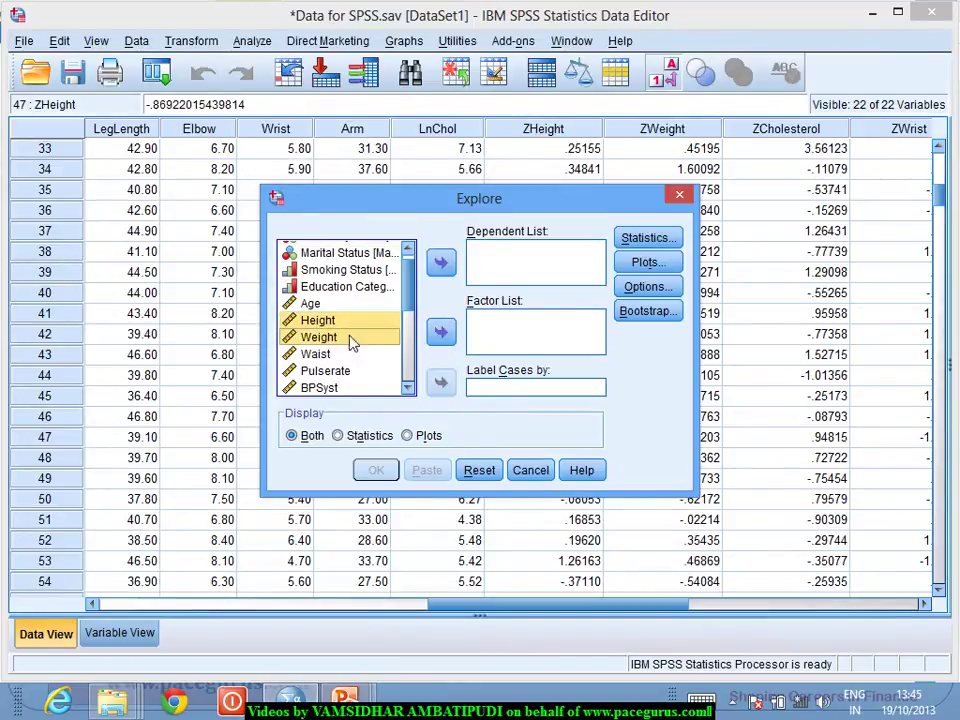
{"action": "left_click_drag", "start_coordinate": [418, 297], "coordinate": [410, 326]}
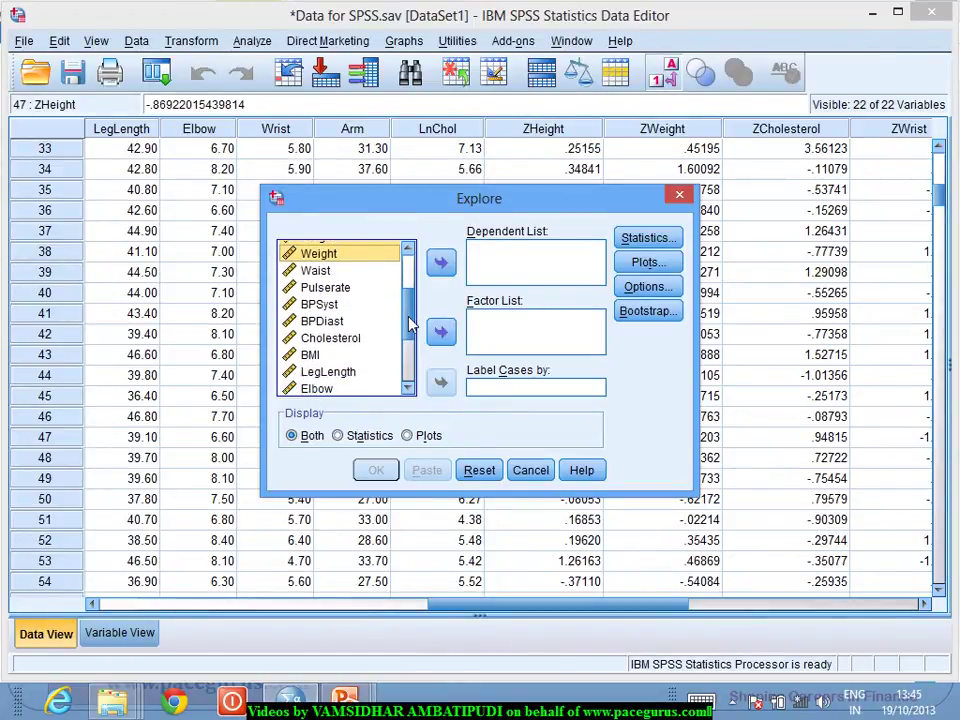
{"action": "left_click", "coordinate": [358, 339], "text": "ctrl"}
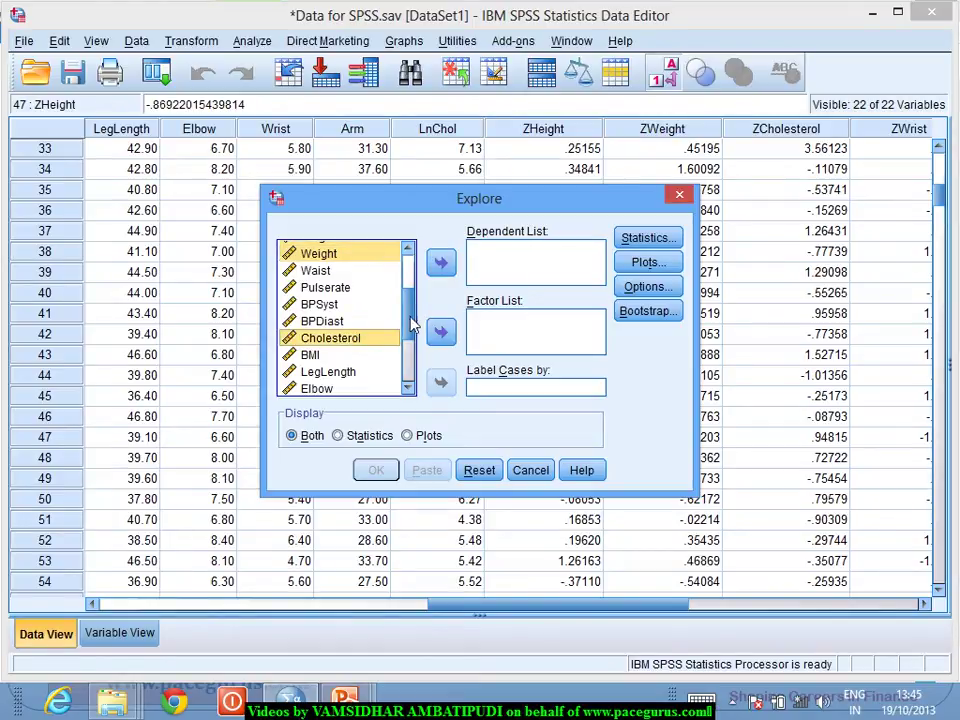
{"action": "left_click_drag", "start_coordinate": [410, 322], "coordinate": [410, 338]}
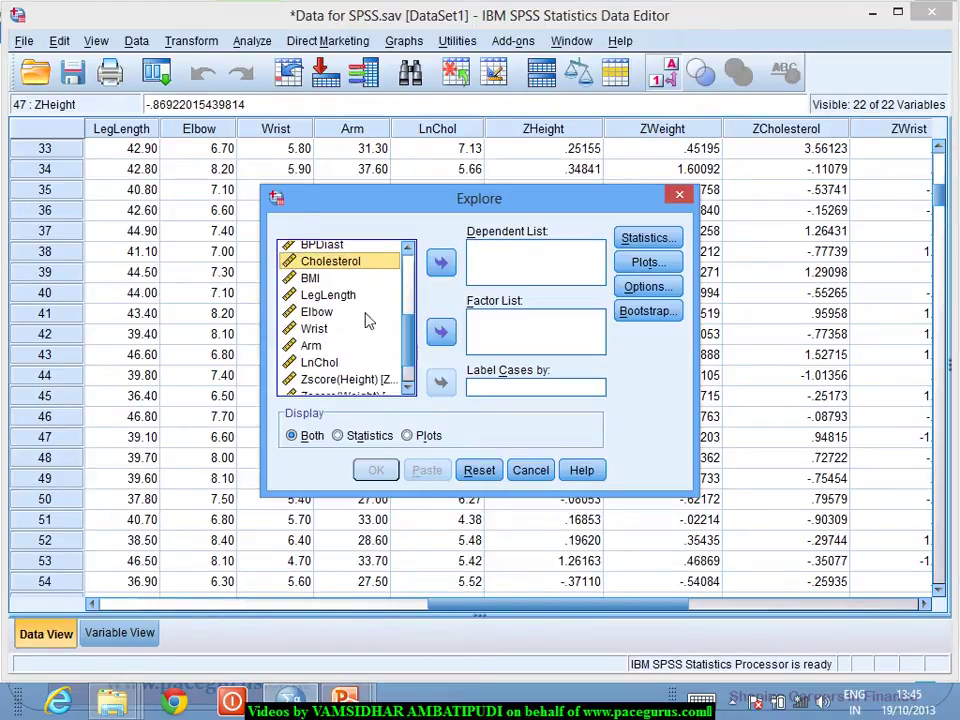
{"action": "left_click", "coordinate": [314, 330], "text": "ctrl"}
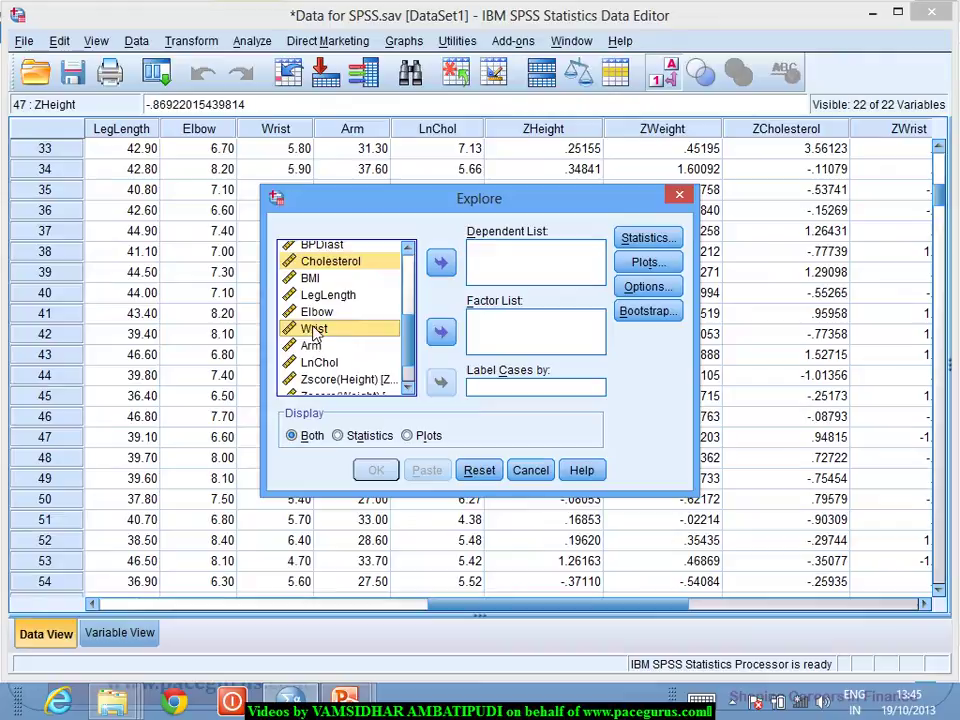
{"action": "left_click", "coordinate": [441, 263]}
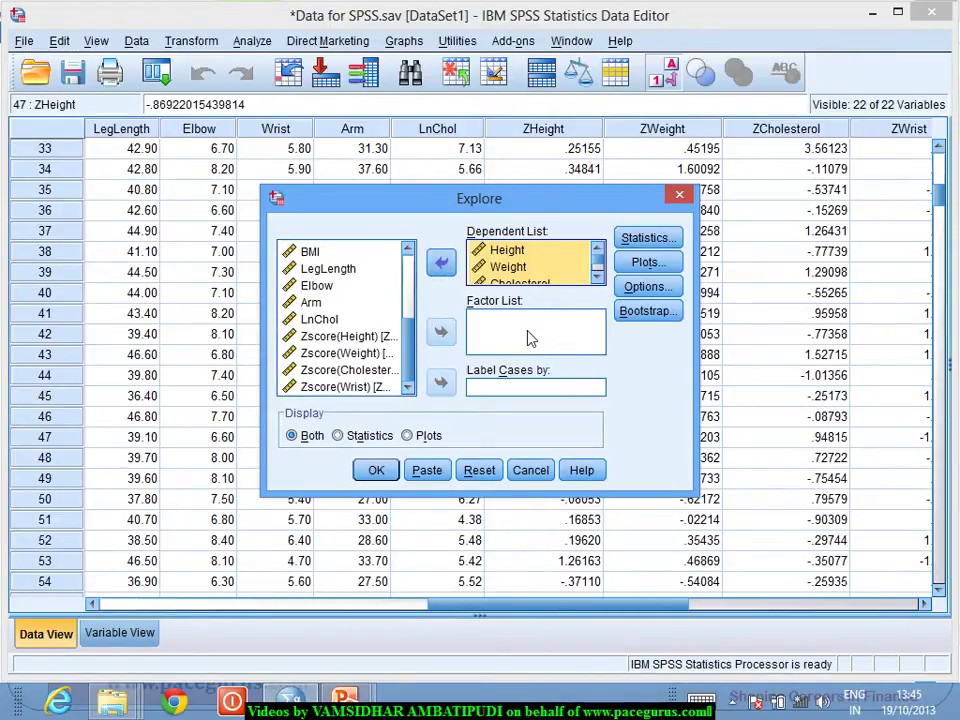
{"action": "left_click_drag", "start_coordinate": [407, 355], "coordinate": [407, 251]}
Step: Put Gender in the Factor List and run the Explore analysis
{"action": "left_click", "coordinate": [341, 252]}
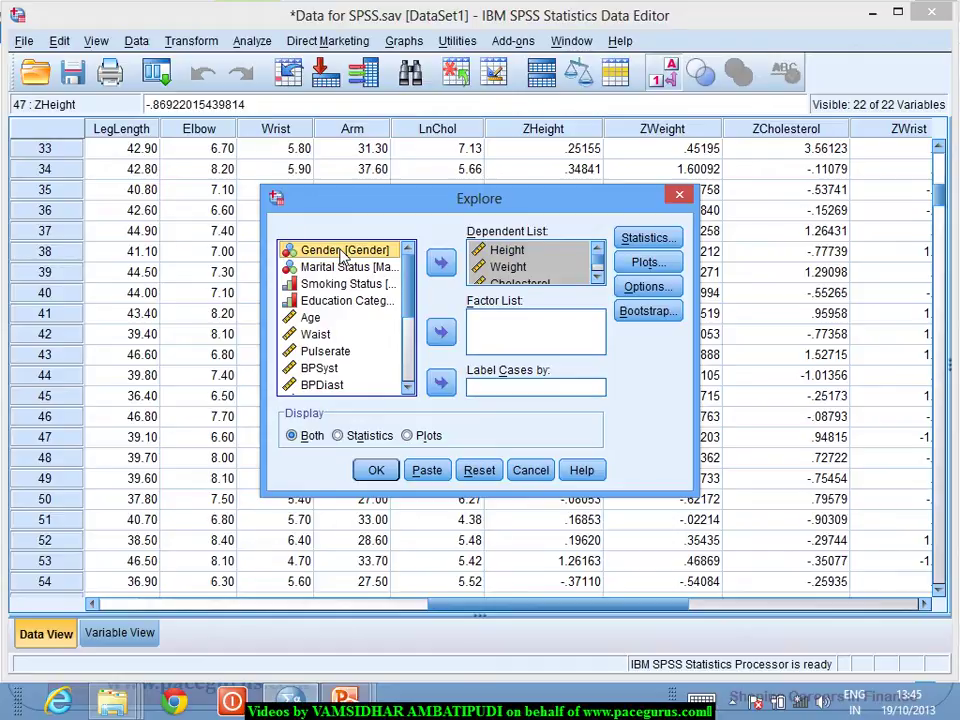
{"action": "left_click", "coordinate": [440, 331]}
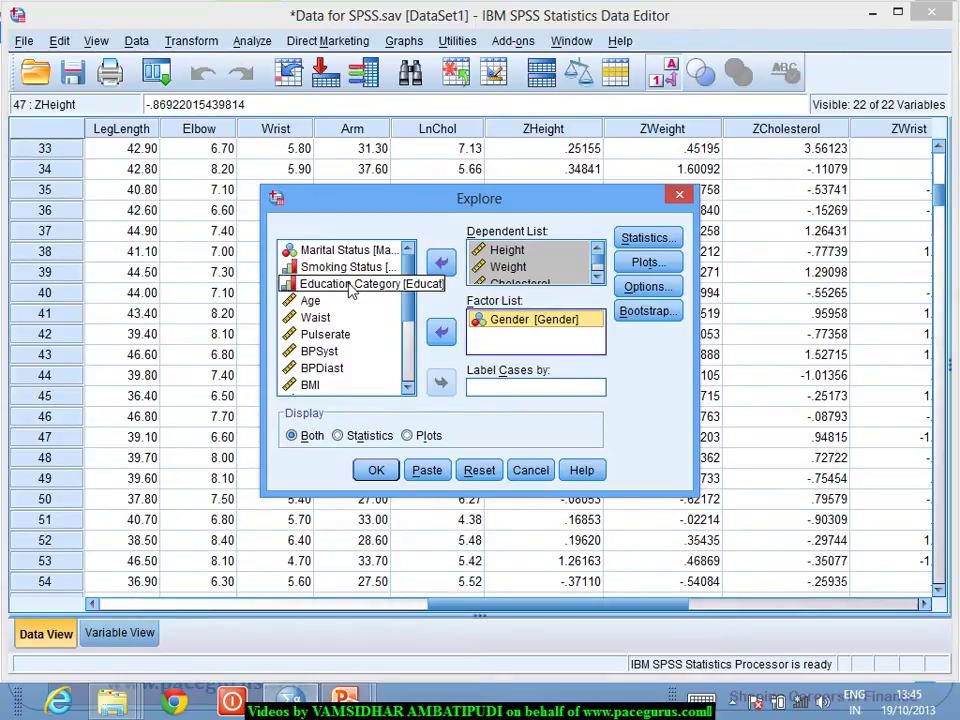
{"action": "left_click", "coordinate": [520, 325]}
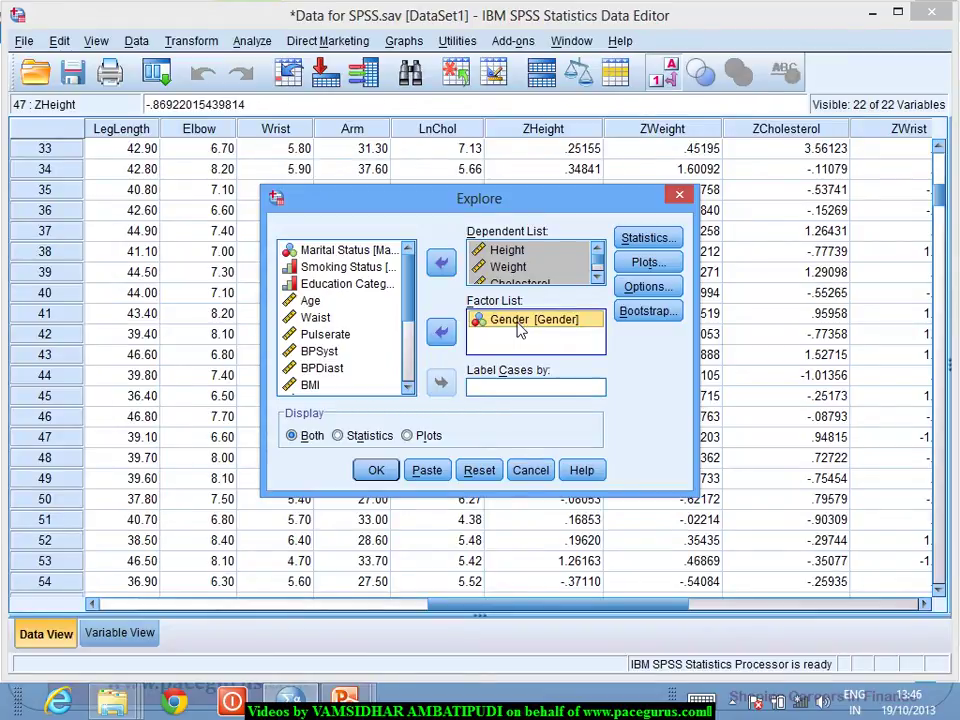
{"action": "left_click", "coordinate": [373, 472]}
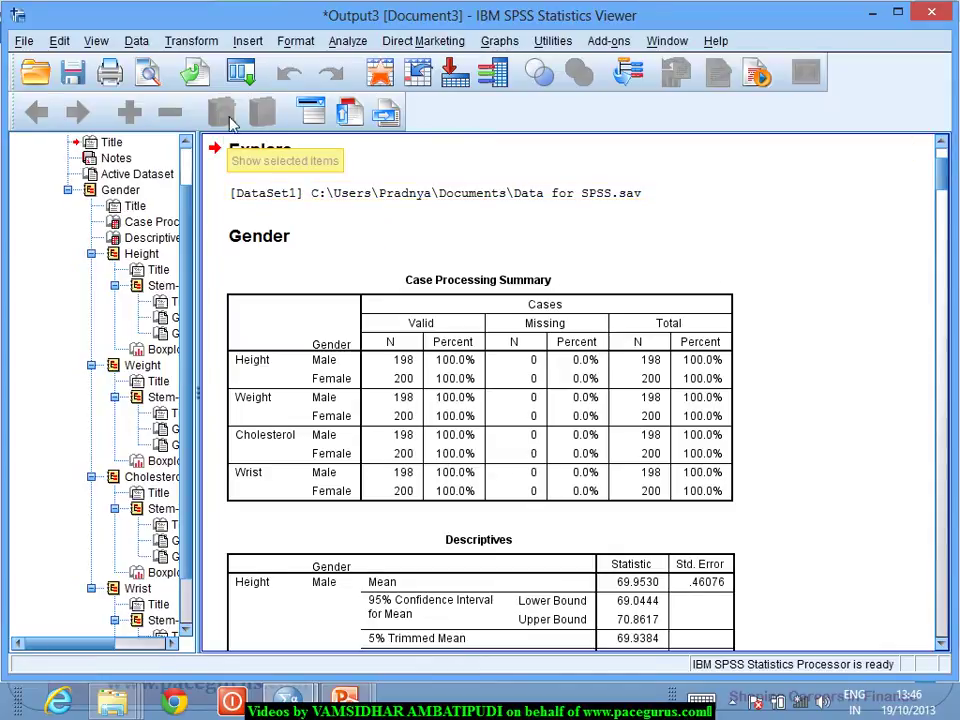
{"action": "left_click", "coordinate": [241, 78]}
{"action": "left_click", "coordinate": [258, 106]}
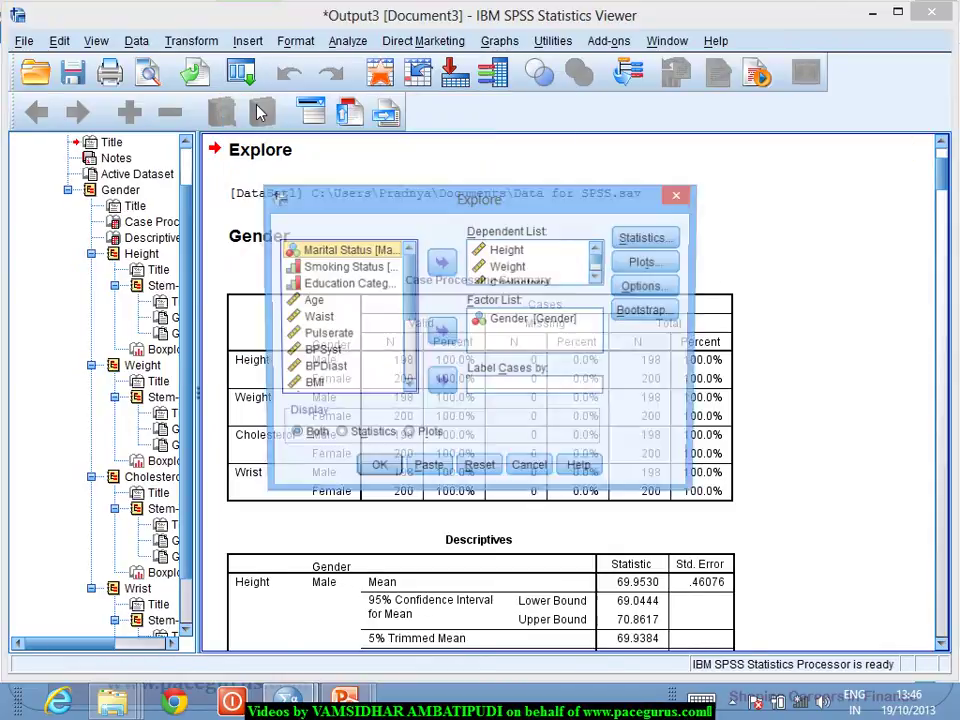
{"action": "left_click", "coordinate": [648, 289]}
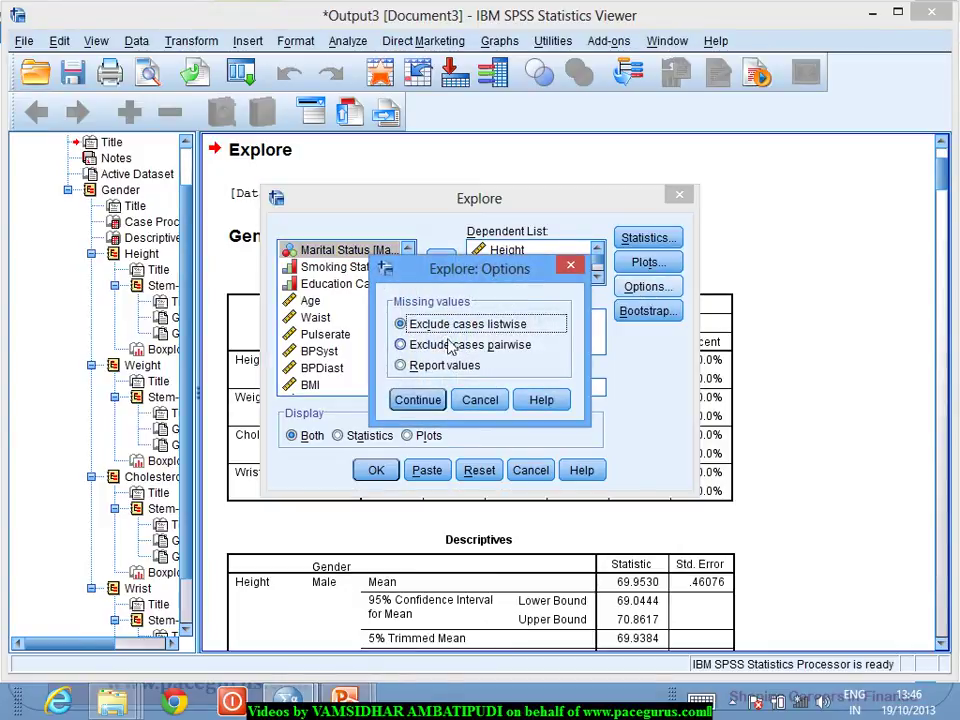
{"action": "key", "text": "Return"}
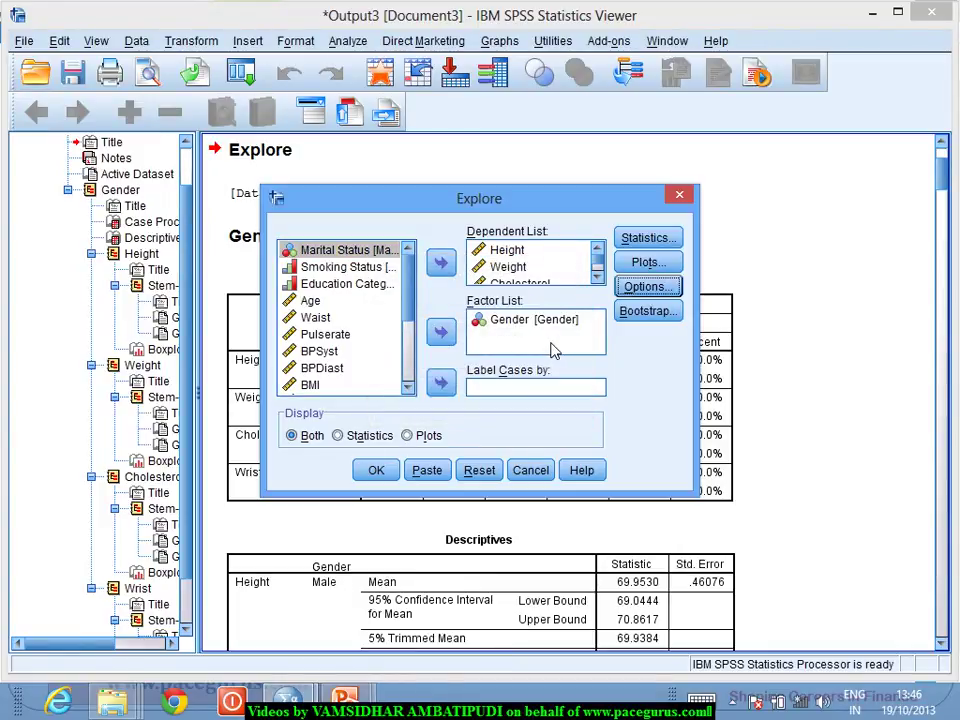
{"action": "key", "text": "Return"}
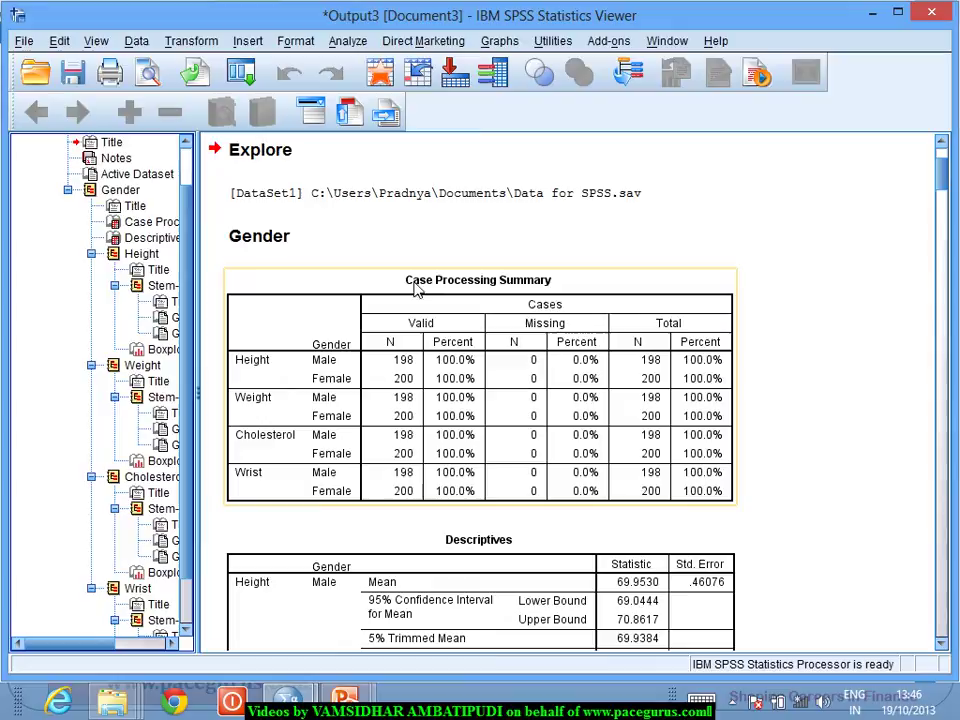
{"action": "left_click", "coordinate": [242, 73]}
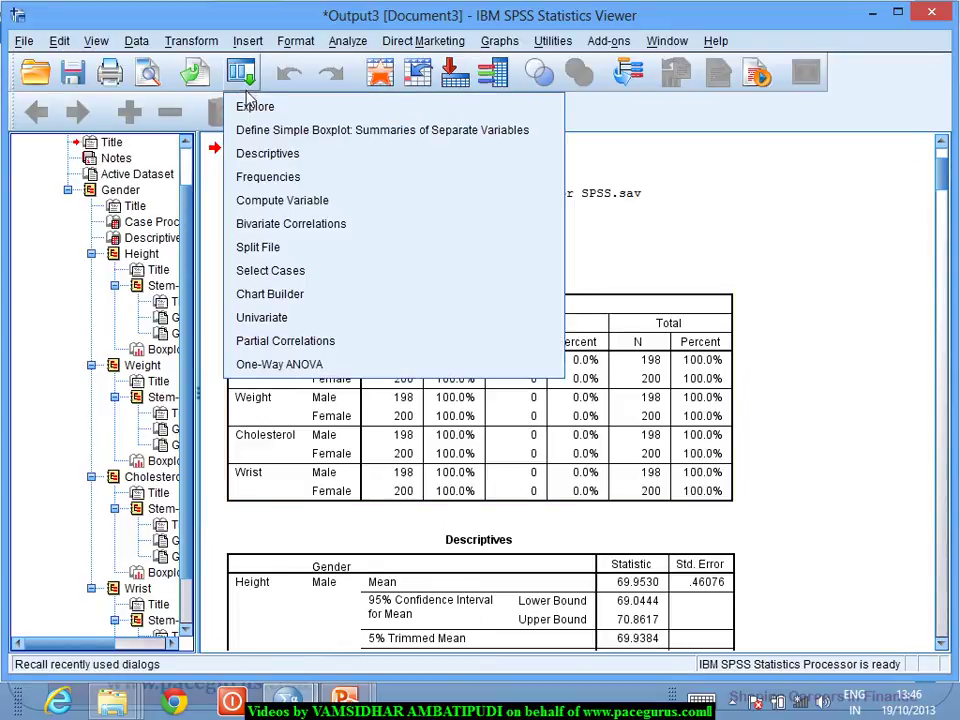
{"action": "left_click", "coordinate": [254, 106]}
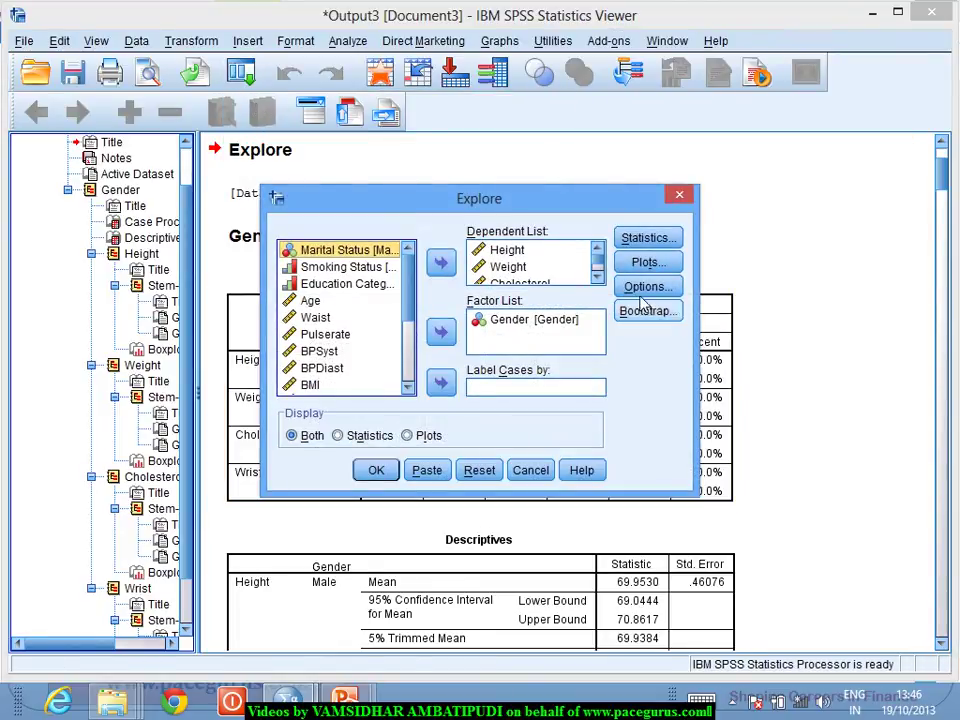
{"action": "left_click", "coordinate": [645, 287]}
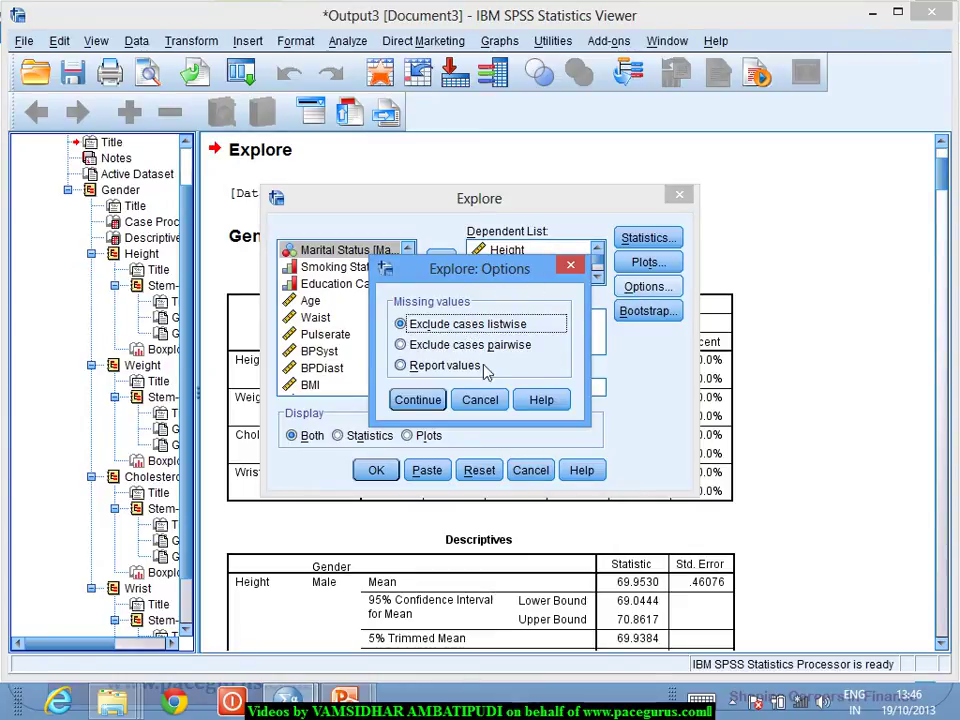
{"action": "left_click", "coordinate": [480, 399]}
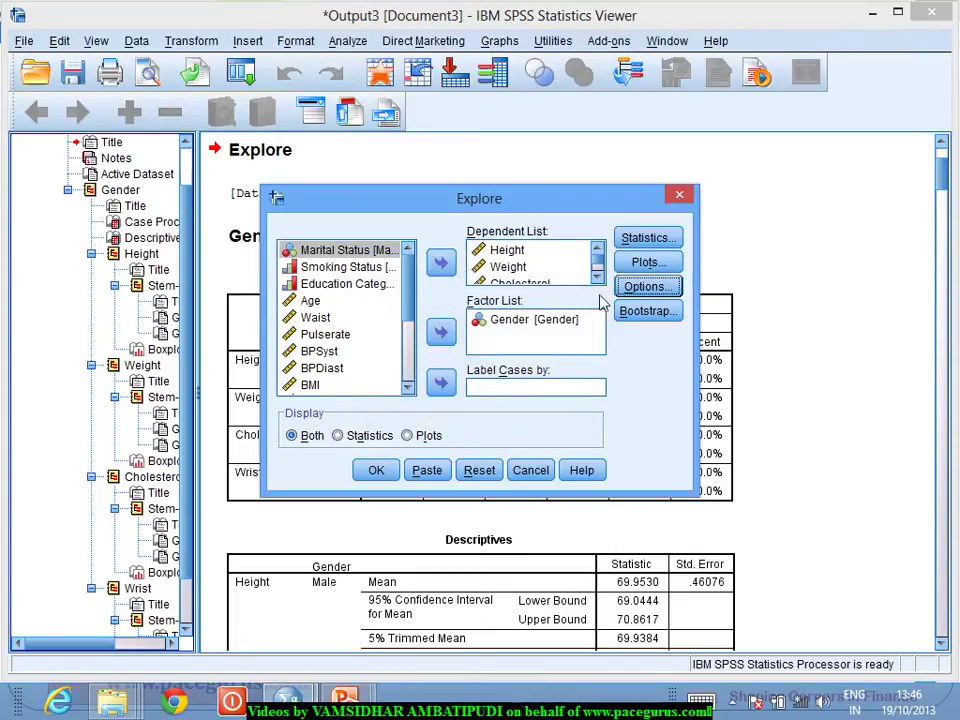
{"action": "left_click", "coordinate": [681, 193]}
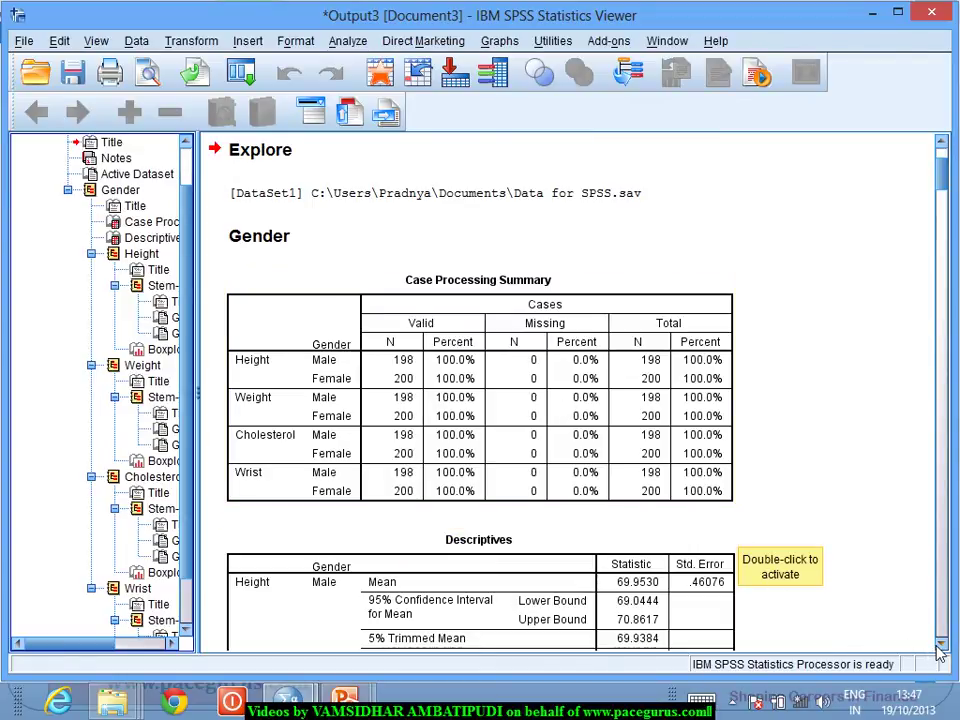
Step: Scroll down the output and select the Descriptives table of Height by gender
{"action": "scroll", "coordinate": [941, 650], "scroll_direction": "down", "scroll_amount": 5}
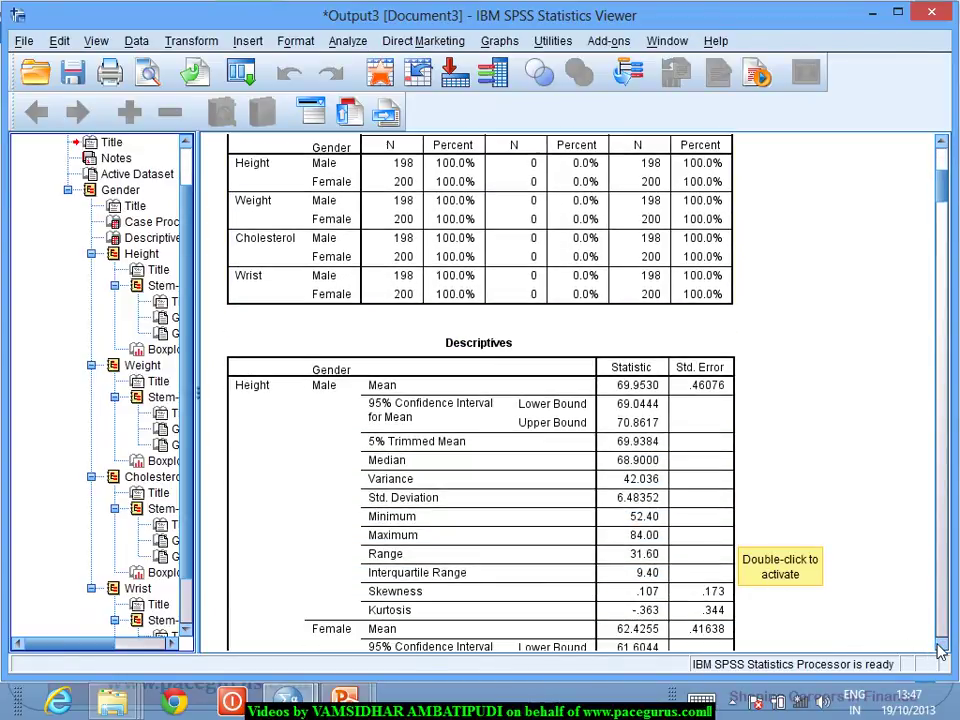
{"action": "scroll", "coordinate": [941, 650], "scroll_direction": "down", "scroll_amount": 3}
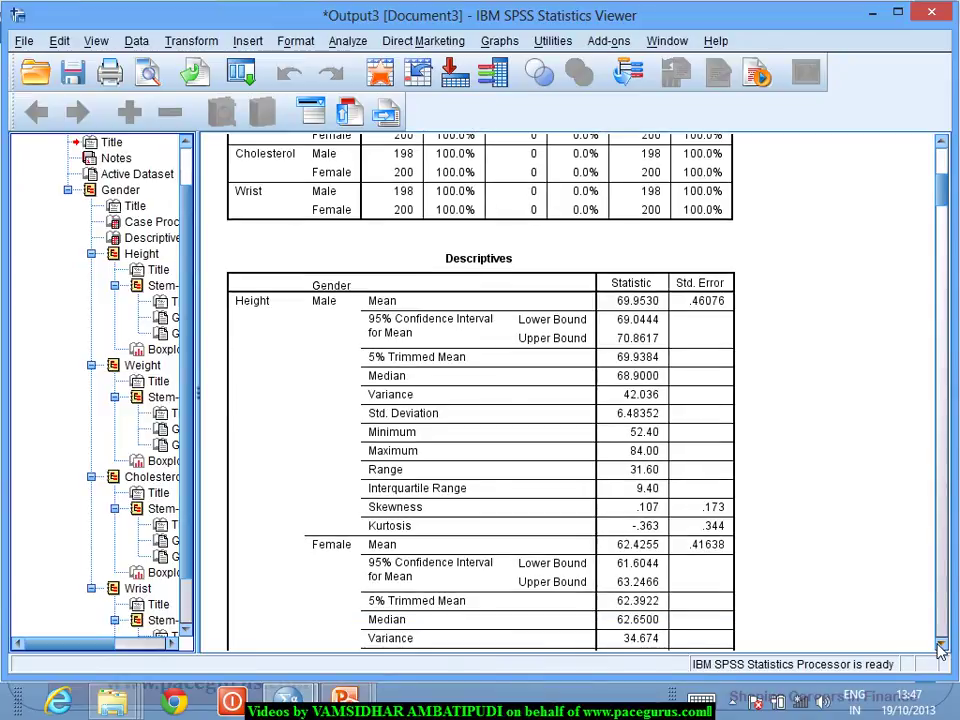
{"action": "left_click", "coordinate": [470, 432]}
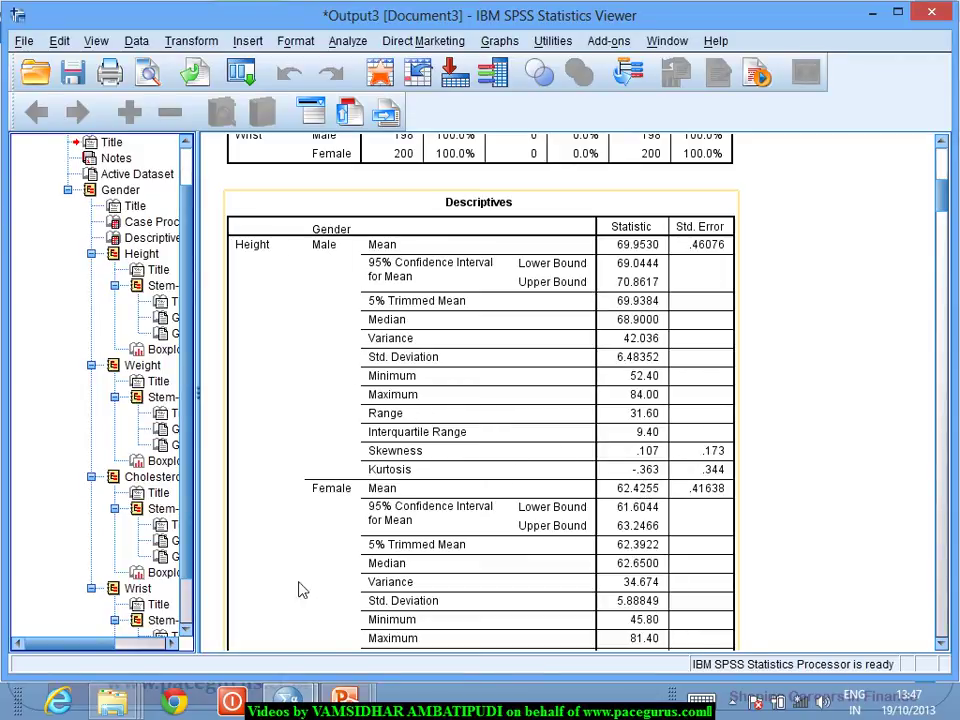
Step: Edit the Descriptives table in a maximized Pivot Table window and show Pivoting Trays
{"action": "double_click", "coordinate": [340, 314]}
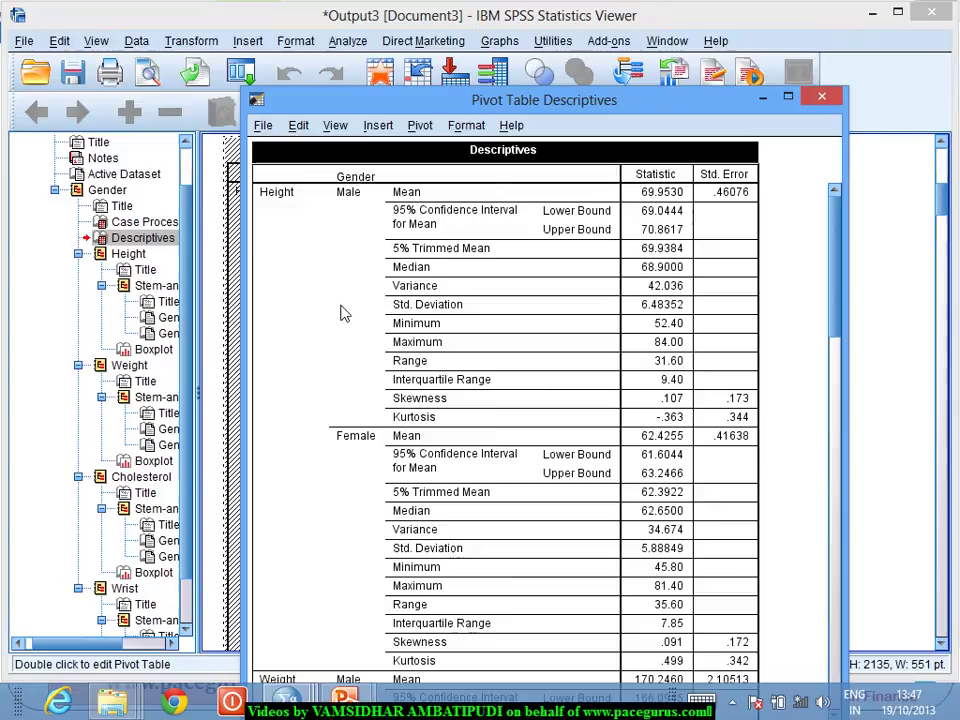
{"action": "left_click", "coordinate": [790, 98]}
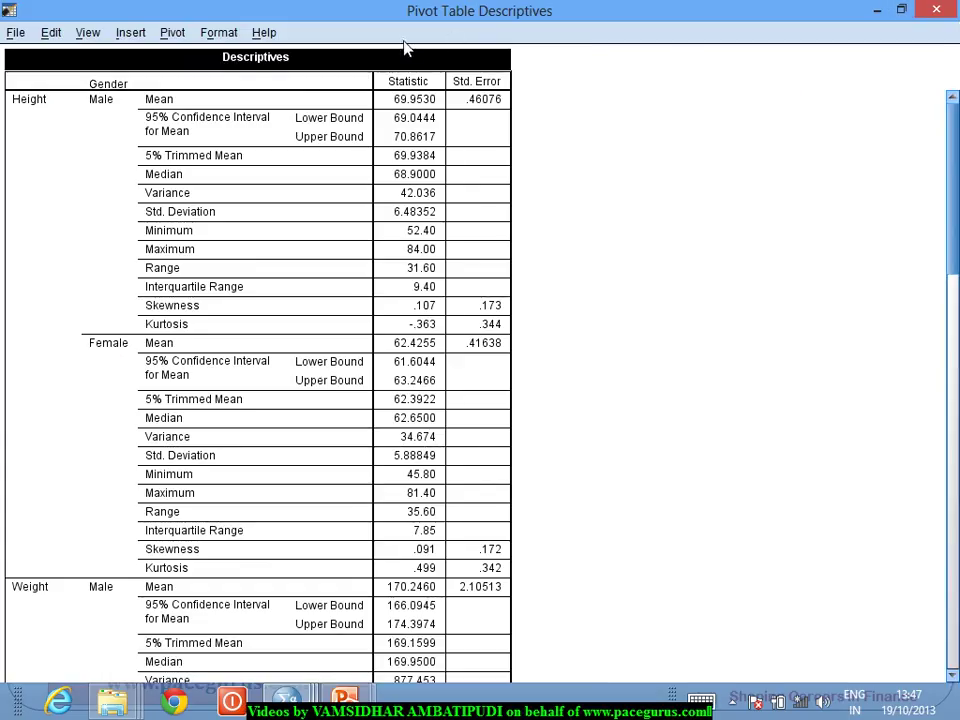
{"action": "left_click", "coordinate": [173, 34]}
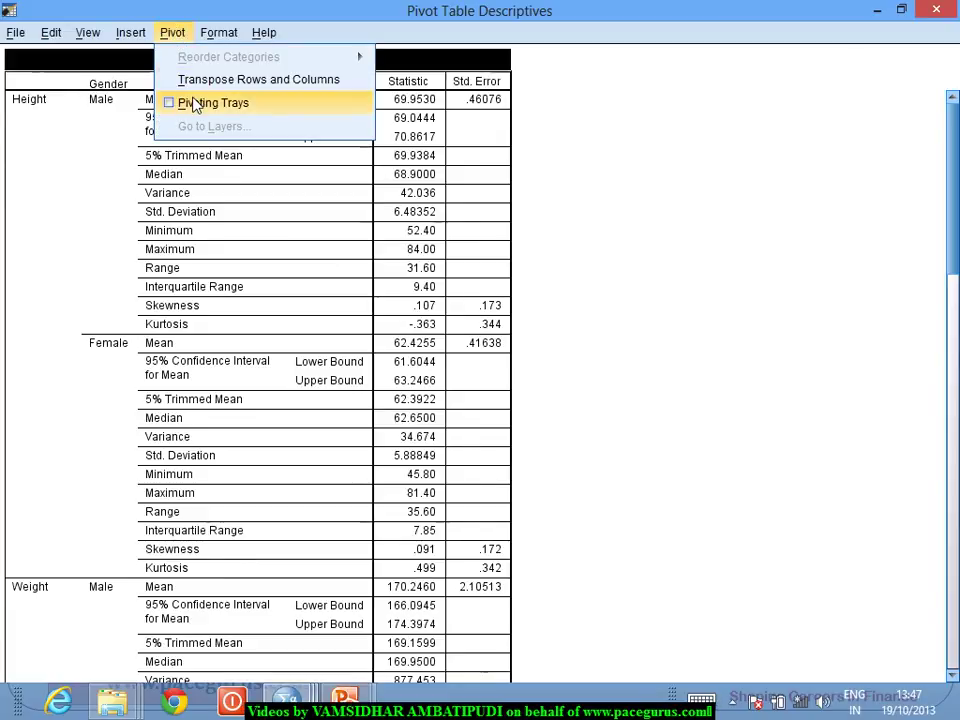
{"action": "left_click", "coordinate": [140, 102]}
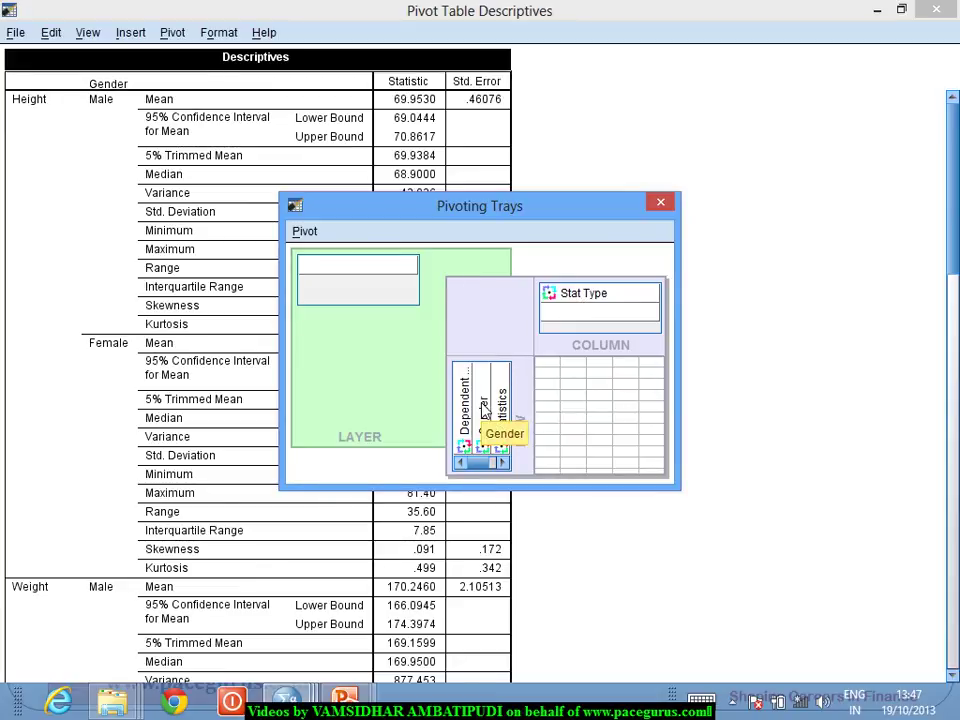
Step: Pivot the Descriptives table: Gender into columns, Dependent Variables into the layer
{"action": "left_click_drag", "start_coordinate": [484, 410], "coordinate": [566, 318]}
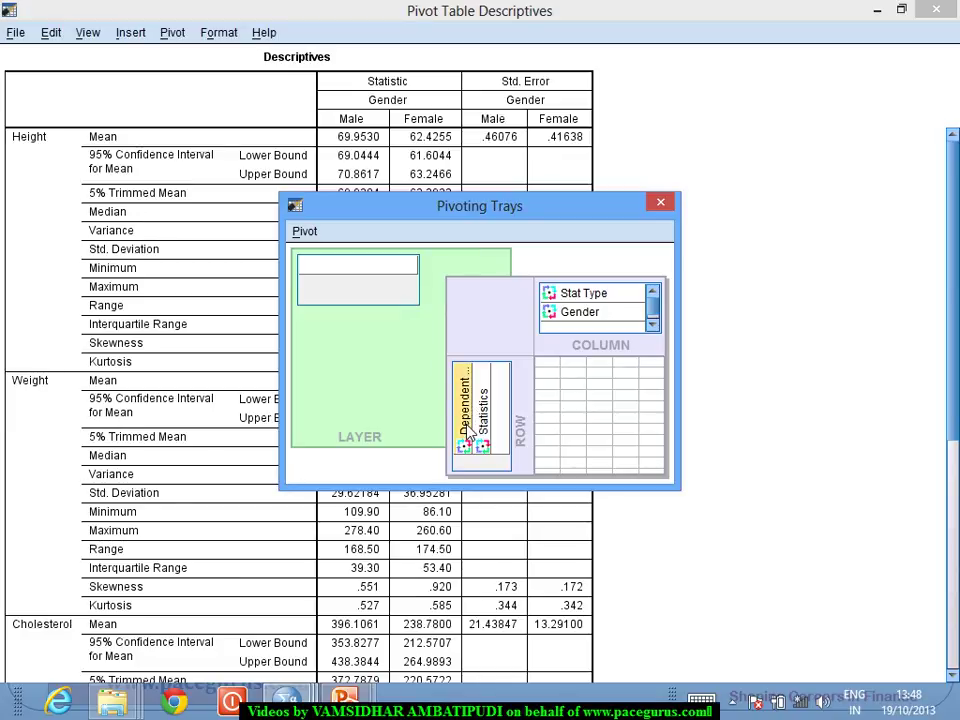
{"action": "left_click_drag", "start_coordinate": [466, 428], "coordinate": [366, 280]}
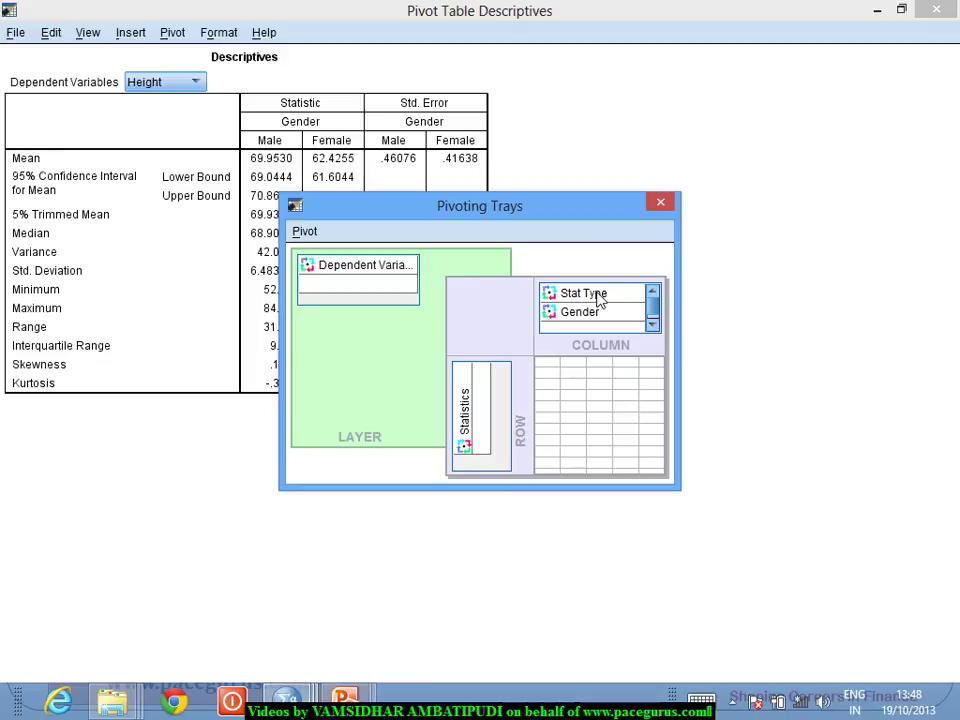
{"action": "left_click_drag", "start_coordinate": [598, 298], "coordinate": [383, 302]}
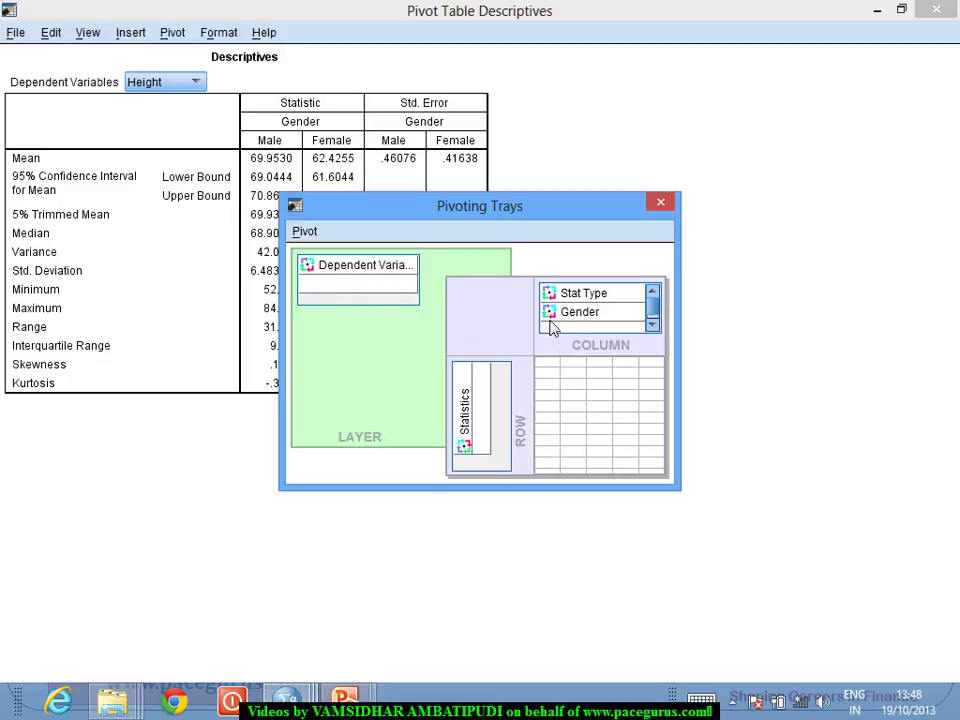